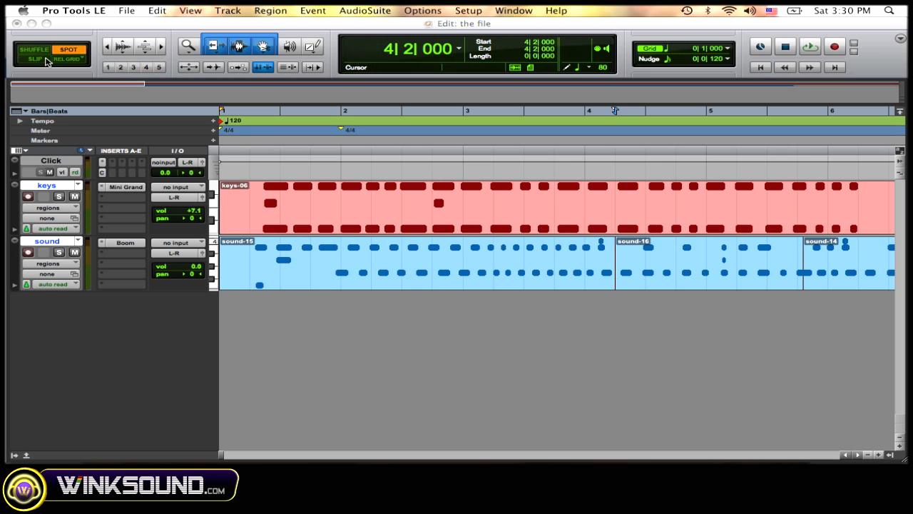
# Toggle between Relative Grid and Grid, leaving absolute Grid, then switch to Spot mode
pyautogui.click(81, 60)
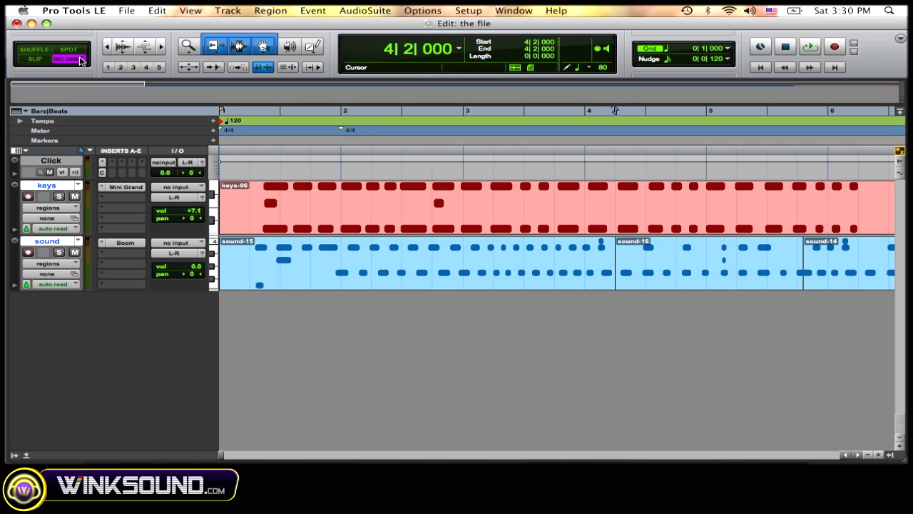
pyautogui.click(81, 60)
pyautogui.click(77, 63)
pyautogui.click(70, 62)
pyautogui.click(68, 50)
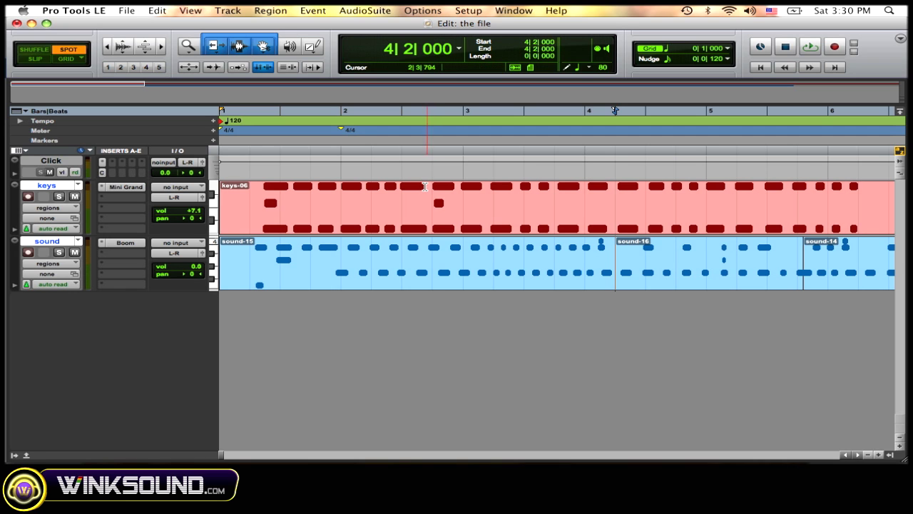
# Open the Spot Dialog for the keys-06 region with the time scale kept on Bars|Beats
pyautogui.click(403, 214)
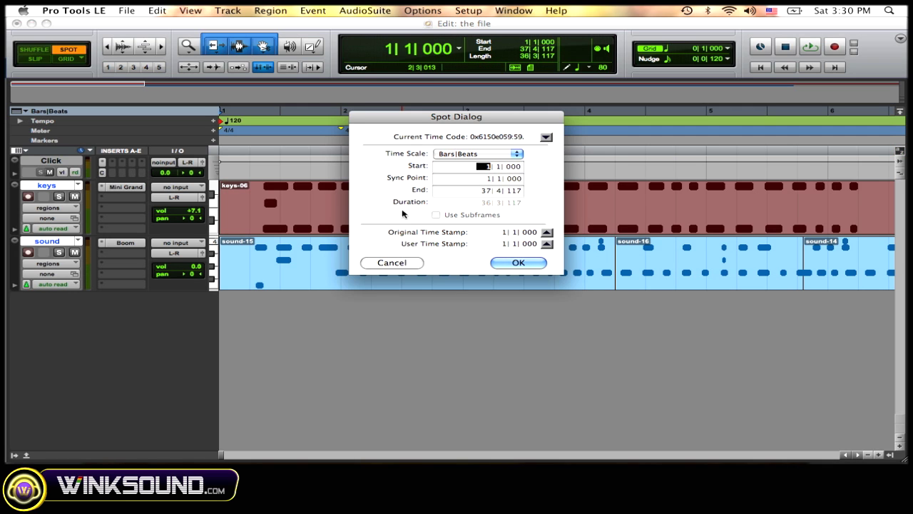
pyautogui.click(517, 153)
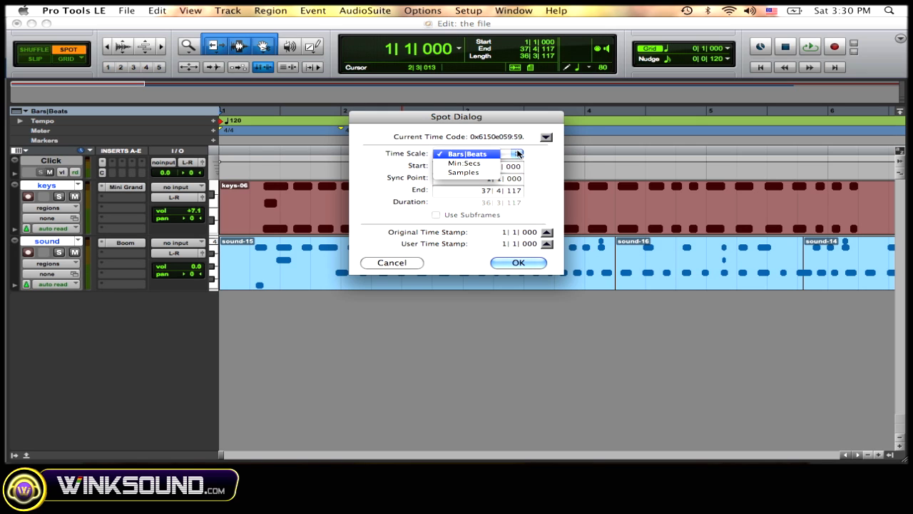
pyautogui.click(473, 154)
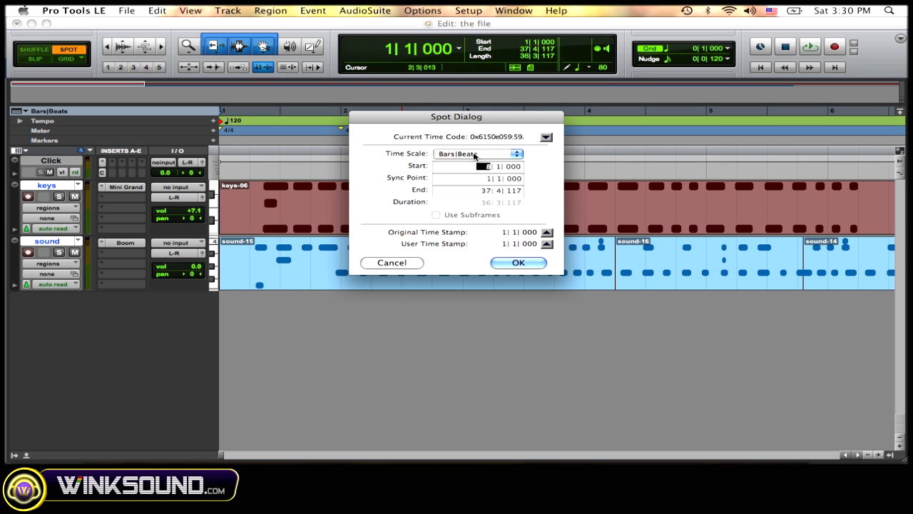
# Confirm moving the keys-06 region to start at 8|1|000 and check it on the timeline
pyautogui.press('Return')
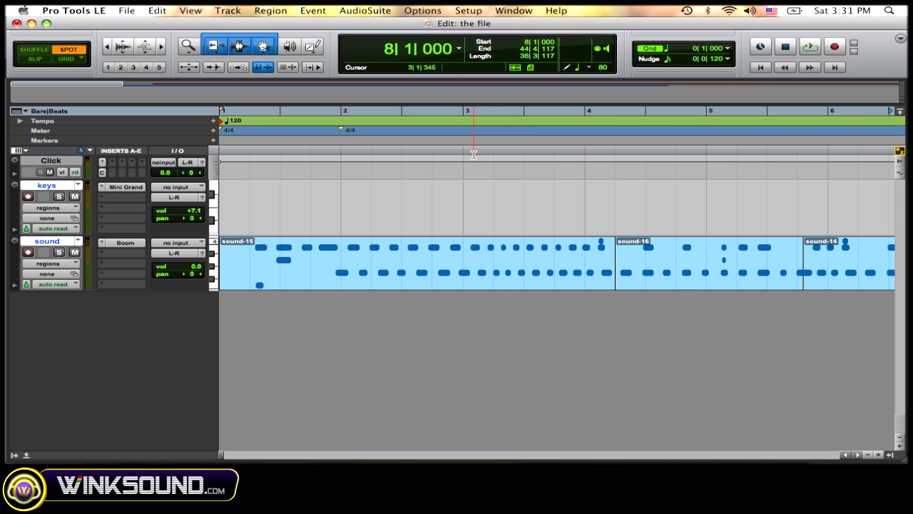
pyautogui.hscroll(10, 473, 154)
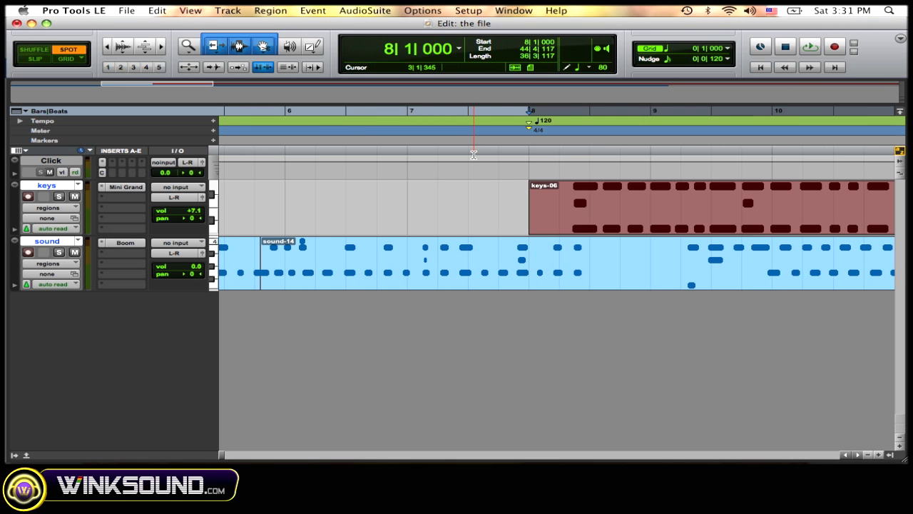
pyautogui.hscroll(-2, 473, 154)
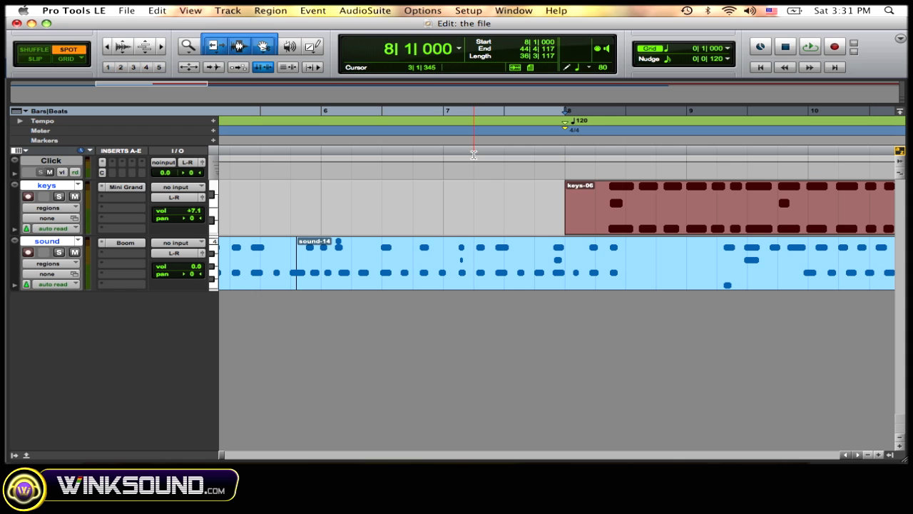
# Spot the keys-06 region back to 1|1|000 and return the view to the session start
pyautogui.click(604, 213)
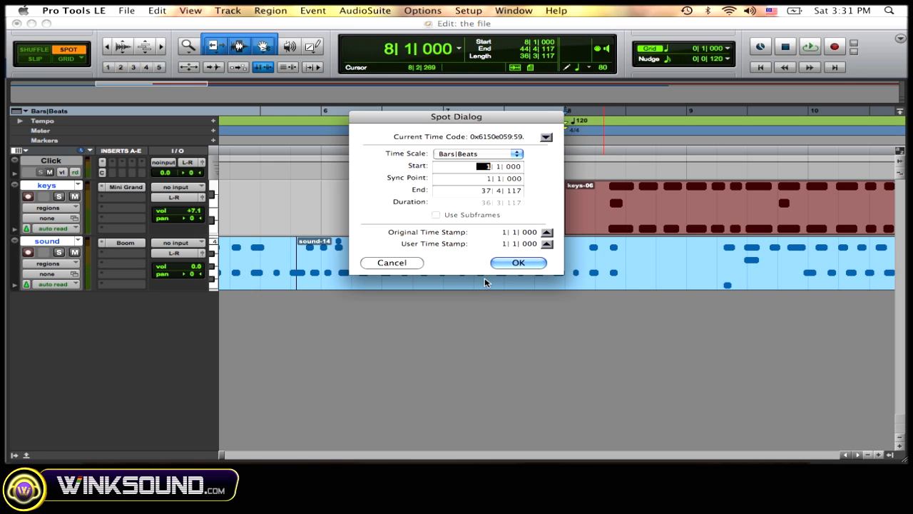
pyautogui.click(516, 263)
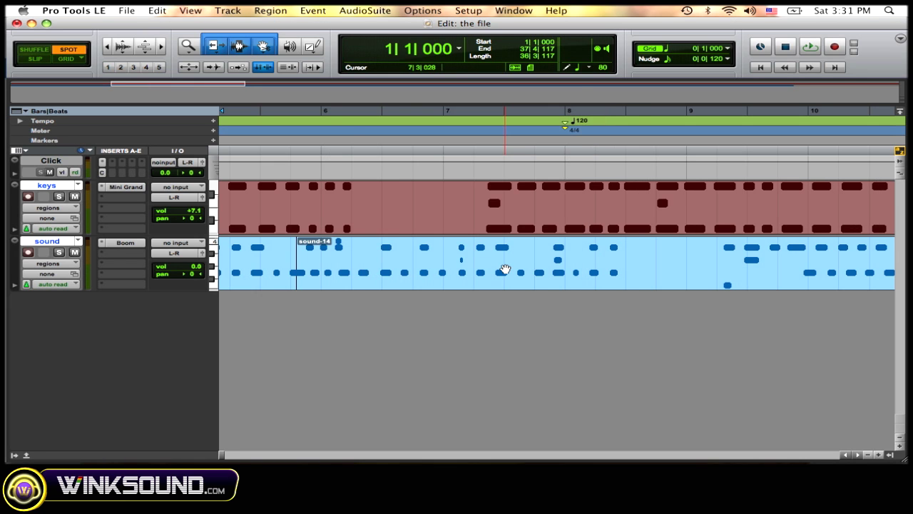
pyautogui.press('Return')
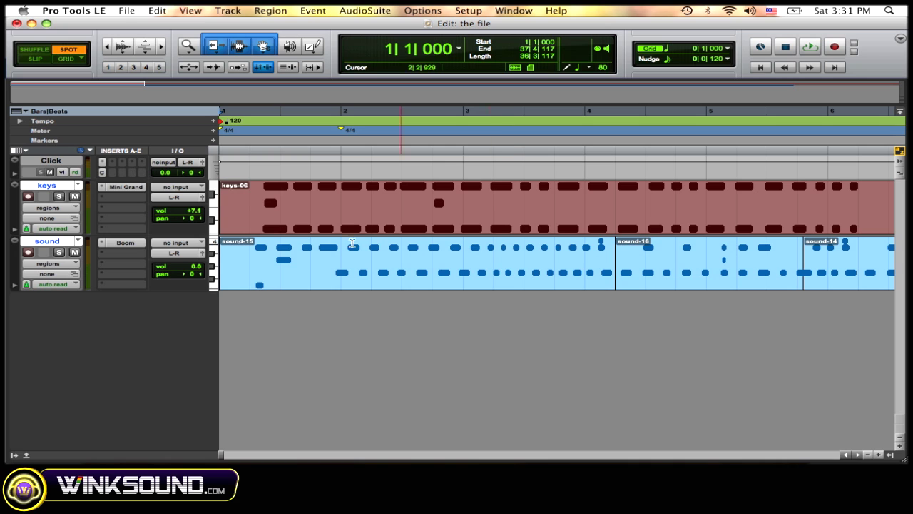
# Switch the edit mode to Shuffle
pyautogui.click(43, 49)
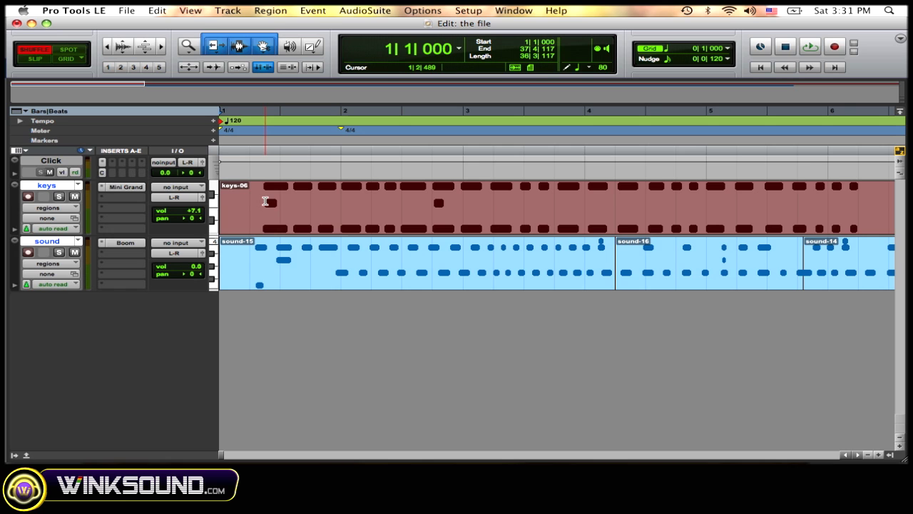
pyautogui.hscroll(10, 293, 260)
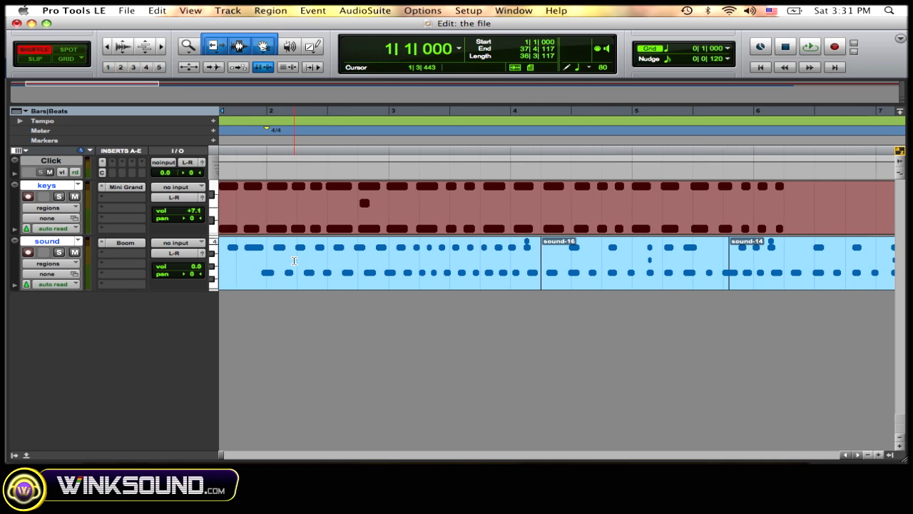
pyautogui.hscroll(-1, 293, 261)
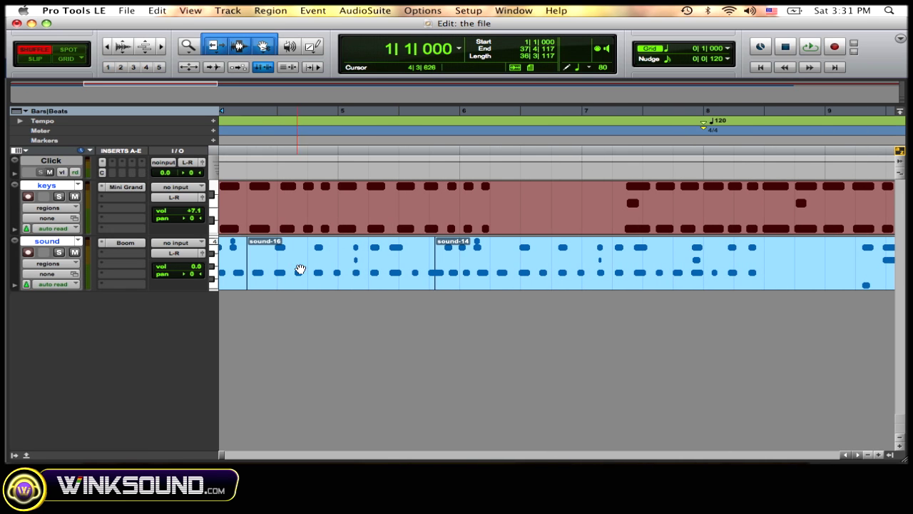
pyautogui.hscroll(-3, 315, 275)
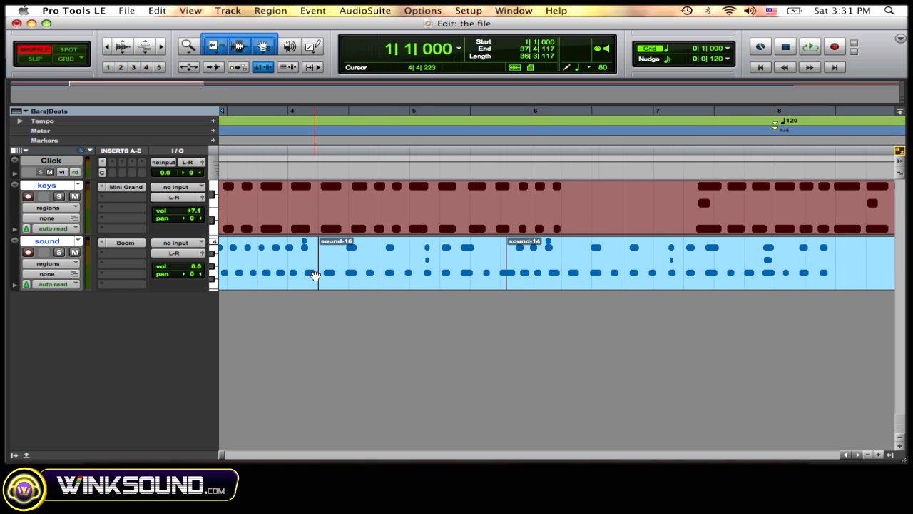
# Delete the sound-16 region so sound-14 closes up against sound-15
pyautogui.click(404, 267)
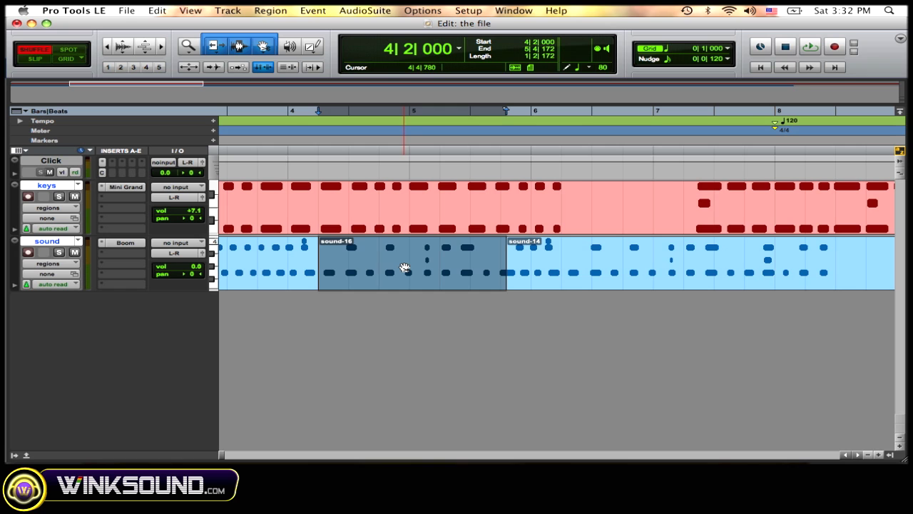
pyautogui.press('Delete')
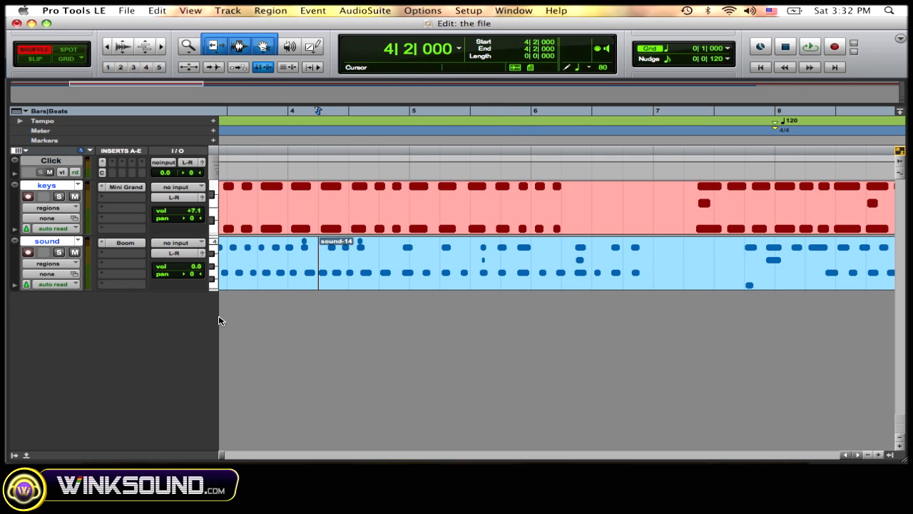
pyautogui.hscroll(-5, 359, 343)
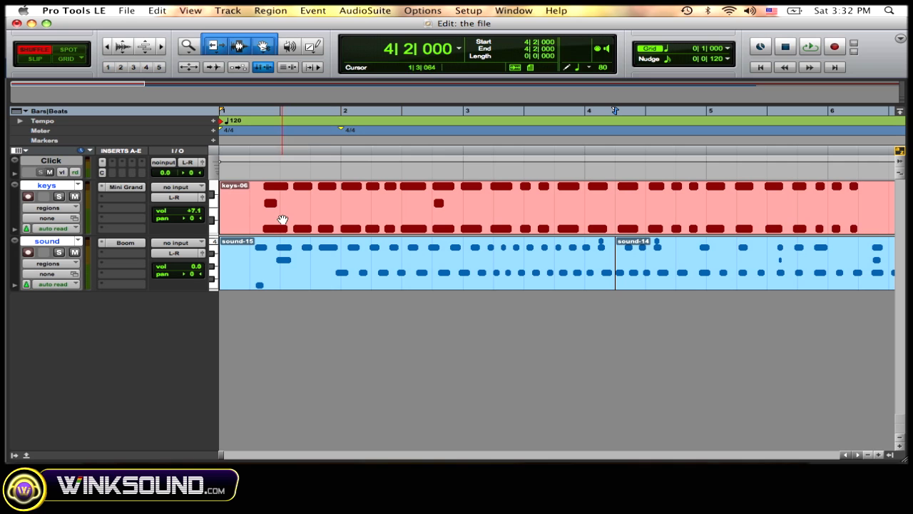
# In Slip mode, drag the keys-06 region freely to start at 1|1|513
pyautogui.click(36, 59)
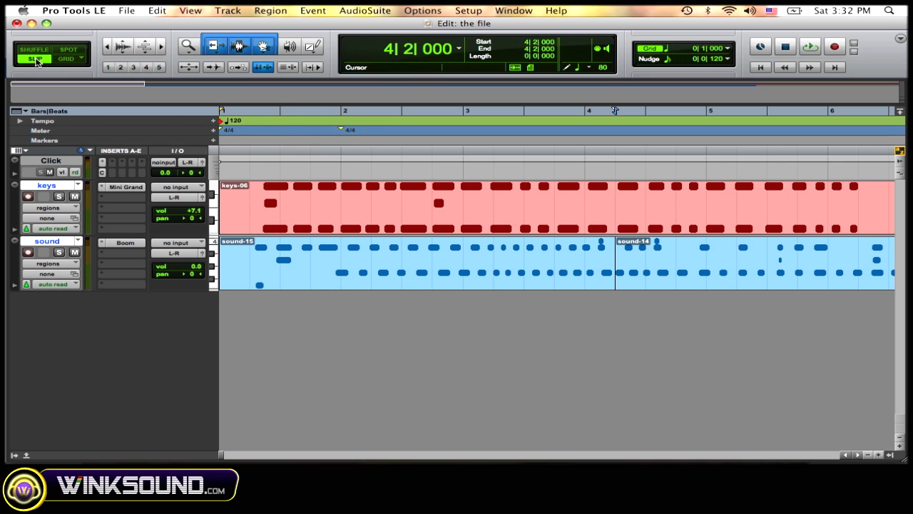
pyautogui.moveTo(359, 226); pyautogui.dragTo(417, 204)
pyautogui.click(331, 206)
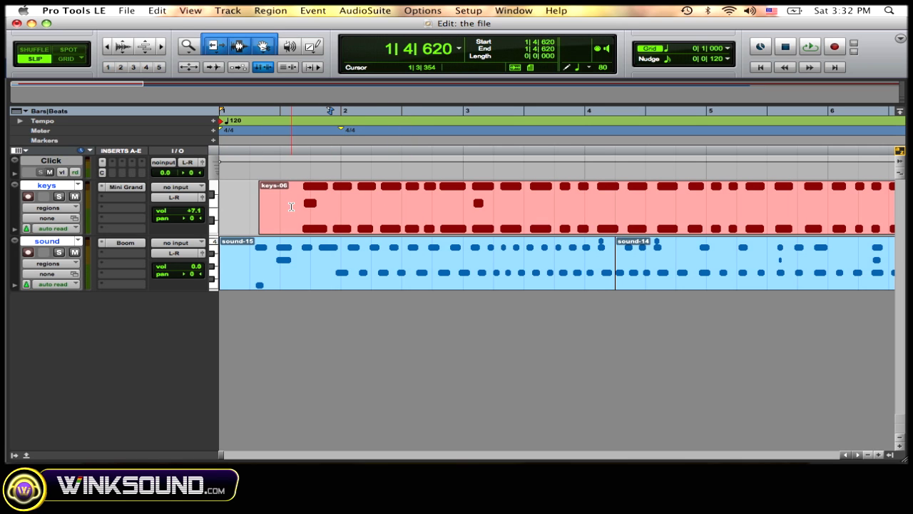
pyautogui.click(308, 219)
pyautogui.moveTo(308, 219)
pyautogui.mouseDown()
pyautogui.moveTo(379, 233)
pyautogui.moveTo(303, 219)
pyautogui.mouseUp()
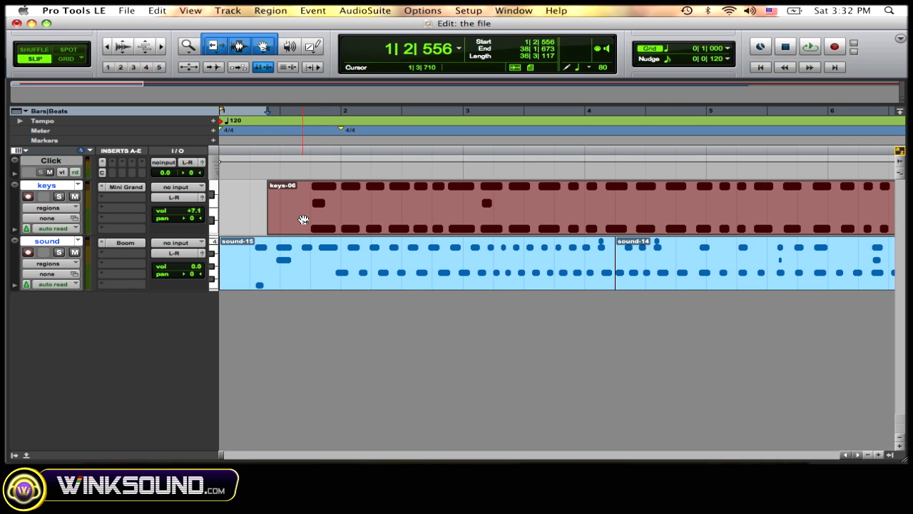
pyautogui.moveTo(303, 219); pyautogui.dragTo(271, 218)
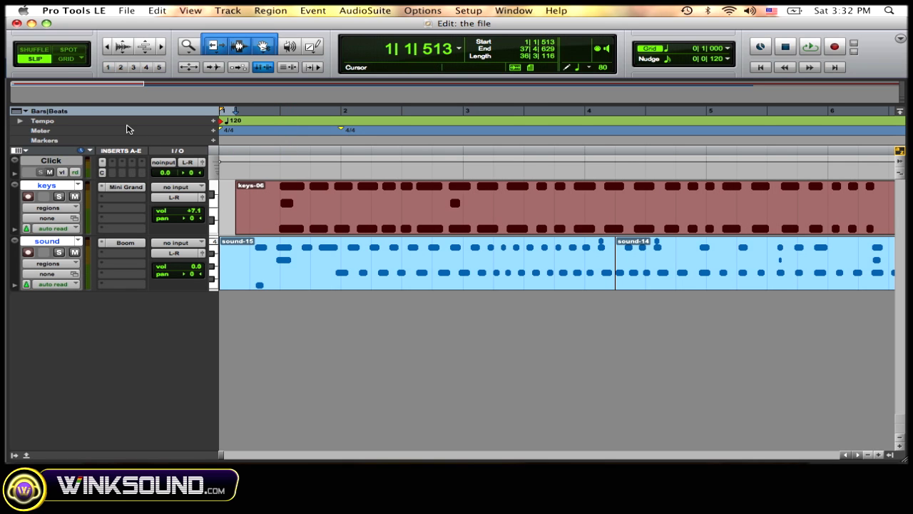
# Switch to Grid mode and try 1/2 and 1/16 note grid values
pyautogui.click(66, 58)
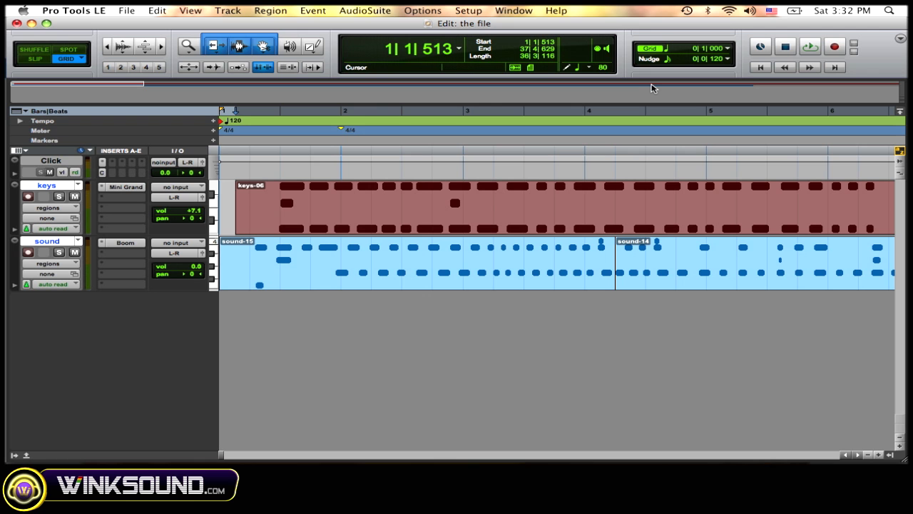
pyautogui.press('F9')
pyautogui.press('F9')
pyautogui.click(728, 50)
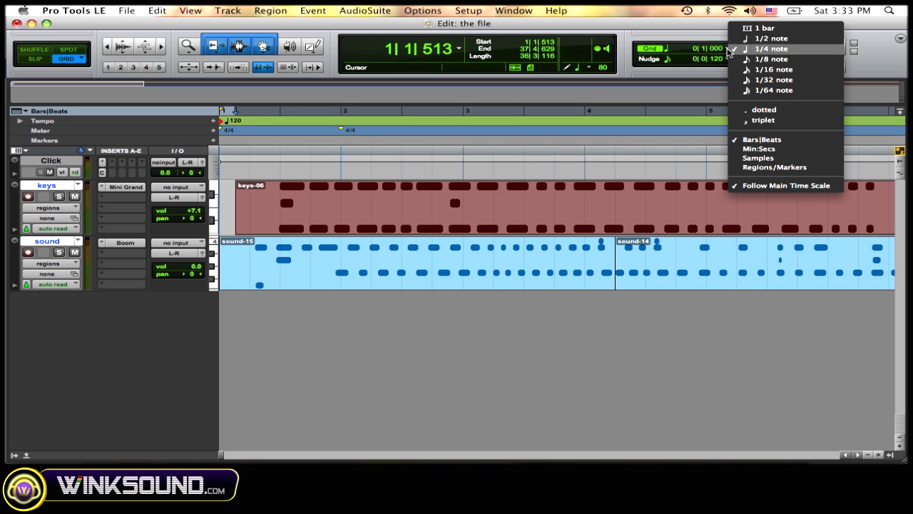
pyautogui.click(741, 39)
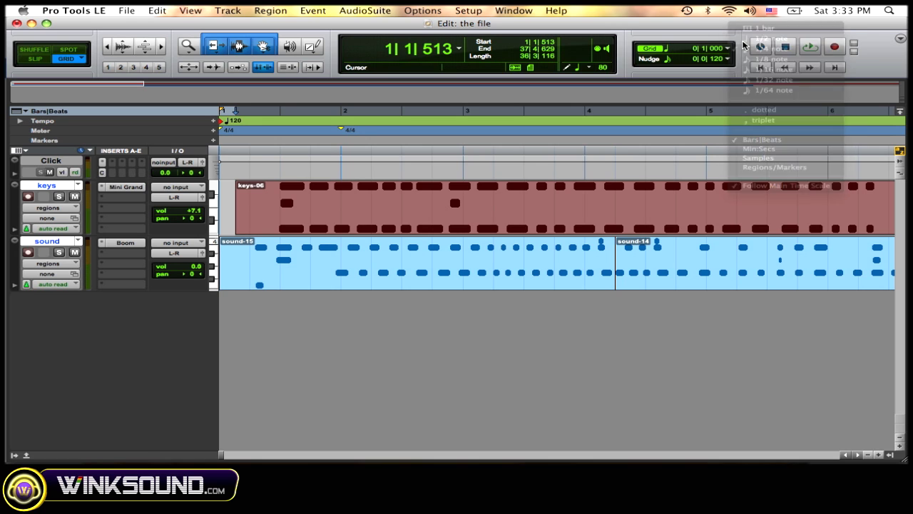
pyautogui.click(727, 50)
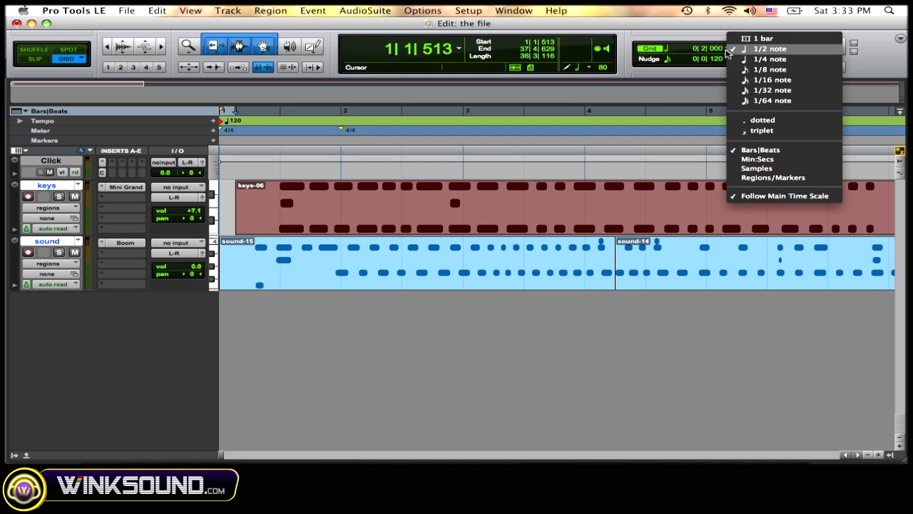
pyautogui.click(739, 79)
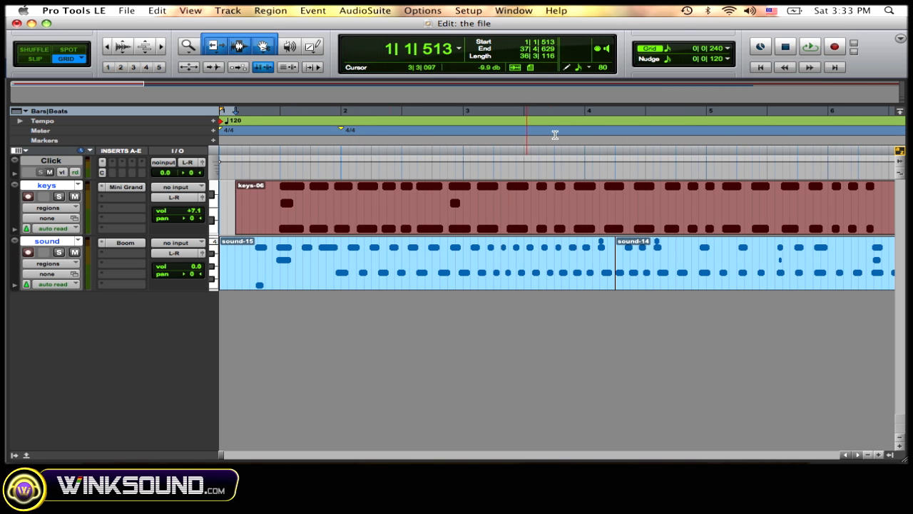
# Set the grid back to 1/4 note and snap keys-06 to start at 1|2|000
pyautogui.click(730, 48)
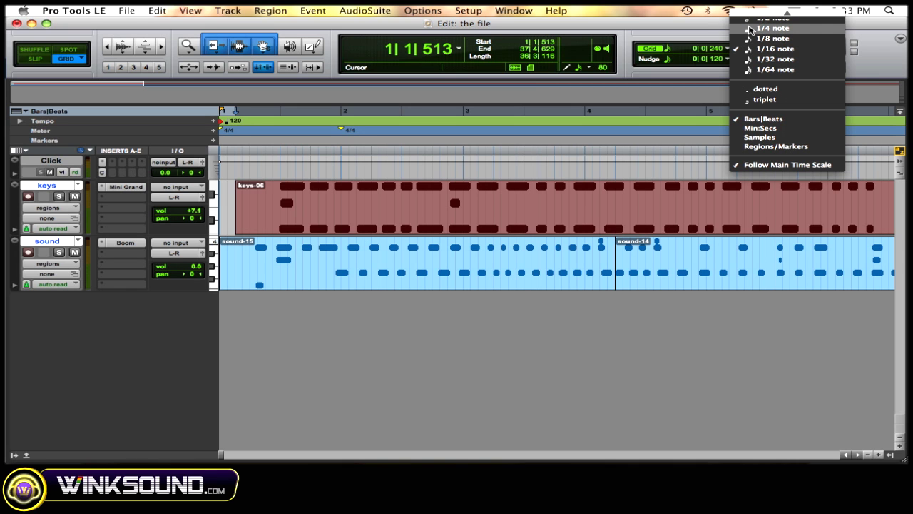
pyautogui.click(749, 28)
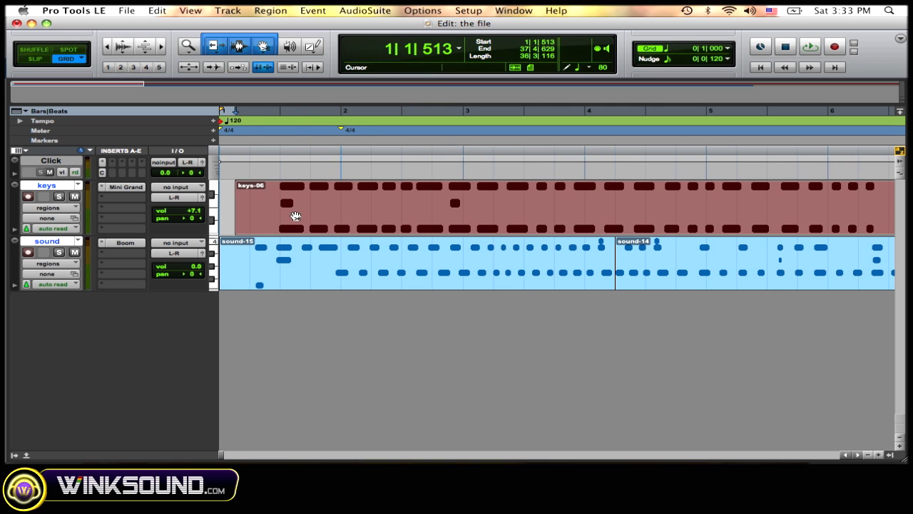
pyautogui.moveTo(296, 216); pyautogui.dragTo(311, 217)
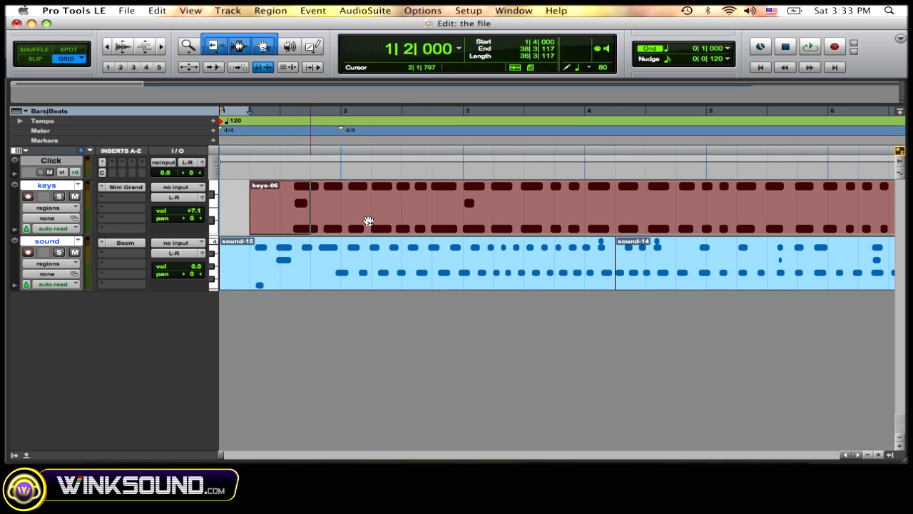
# Snap-drag keys-06 across beats, including 3|4|000, ending at 2|1|000, then enable Relative Grid
pyautogui.moveTo(370, 218); pyautogui.dragTo(348, 206)
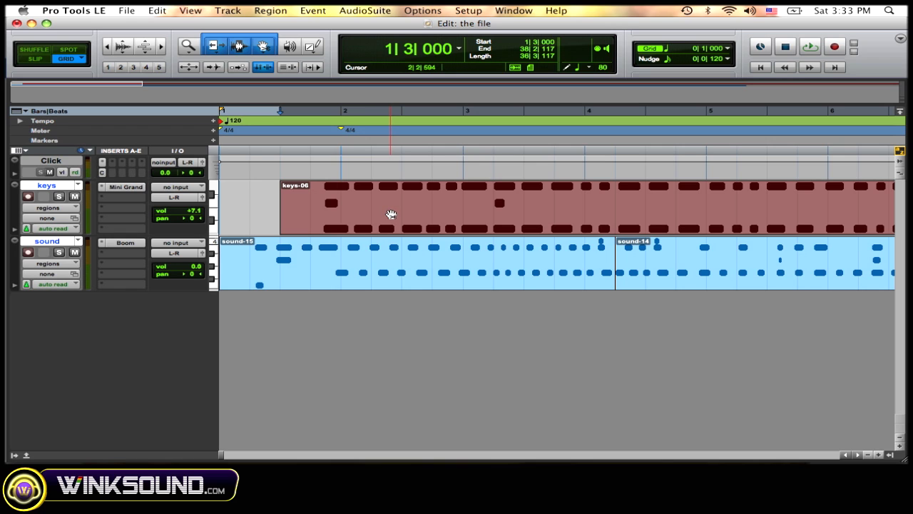
pyautogui.moveTo(391, 214); pyautogui.dragTo(715, 204)
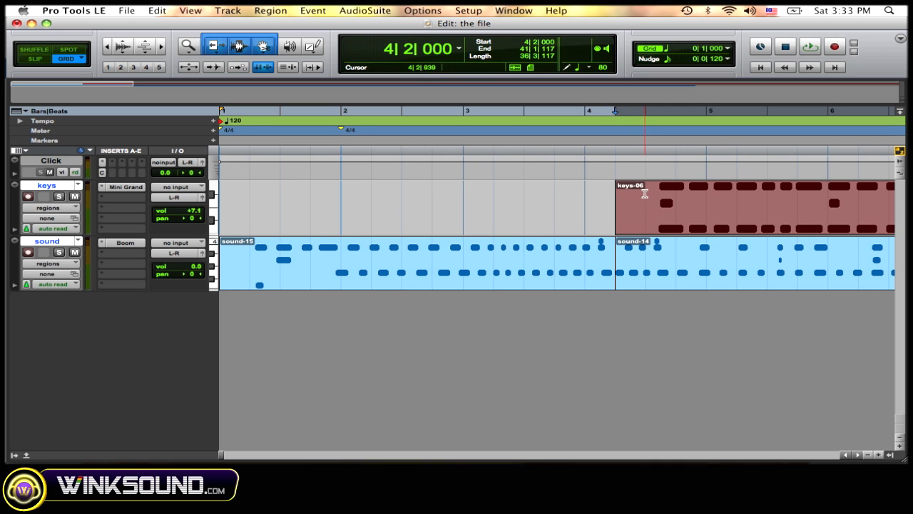
pyautogui.moveTo(644, 214); pyautogui.dragTo(385, 208)
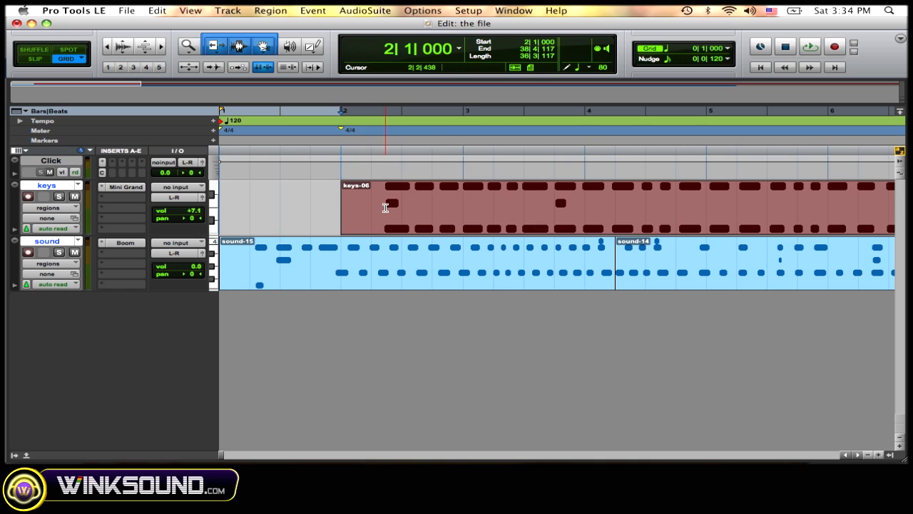
pyautogui.click(59, 57)
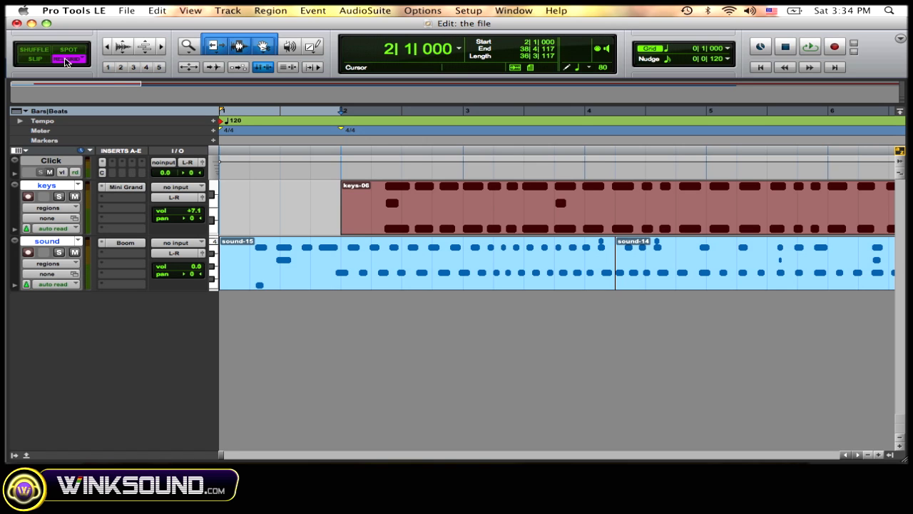
# Drag the keys-06 region by relative grid steps so it starts at 2|2|000
pyautogui.click(380, 218)
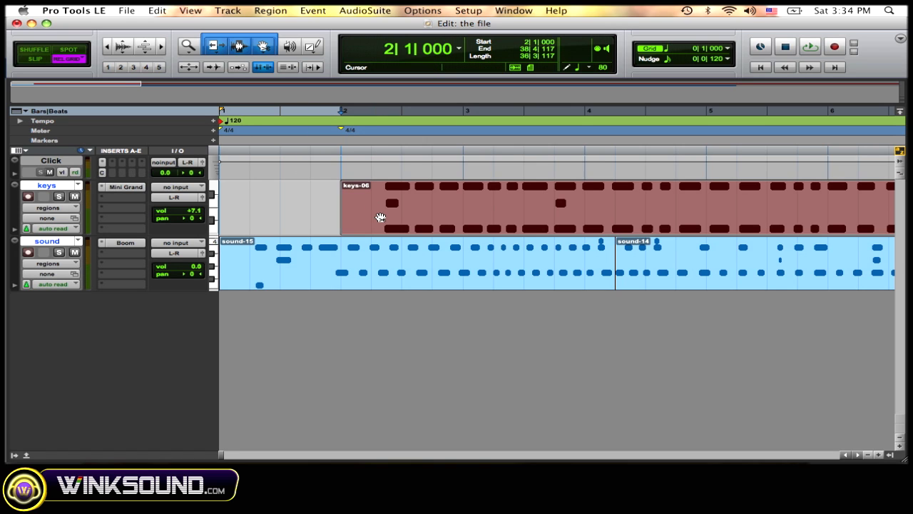
pyautogui.moveTo(381, 217); pyautogui.dragTo(405, 214)
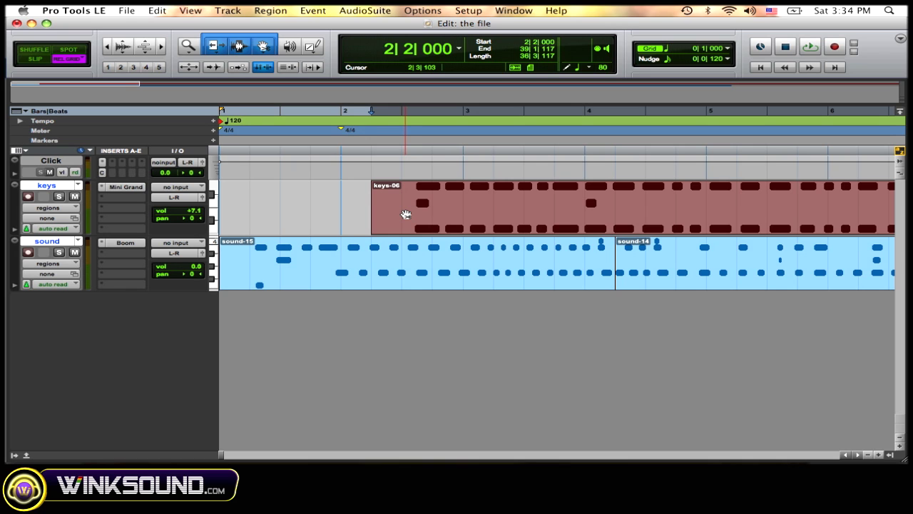
pyautogui.moveTo(406, 215)
pyautogui.mouseDown()
pyautogui.moveTo(330, 204)
pyautogui.moveTo(420, 216)
pyautogui.mouseUp()
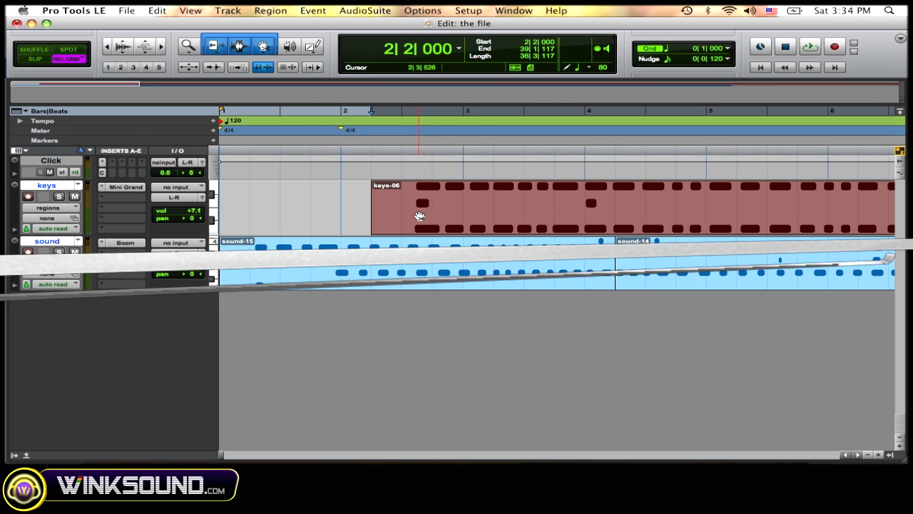